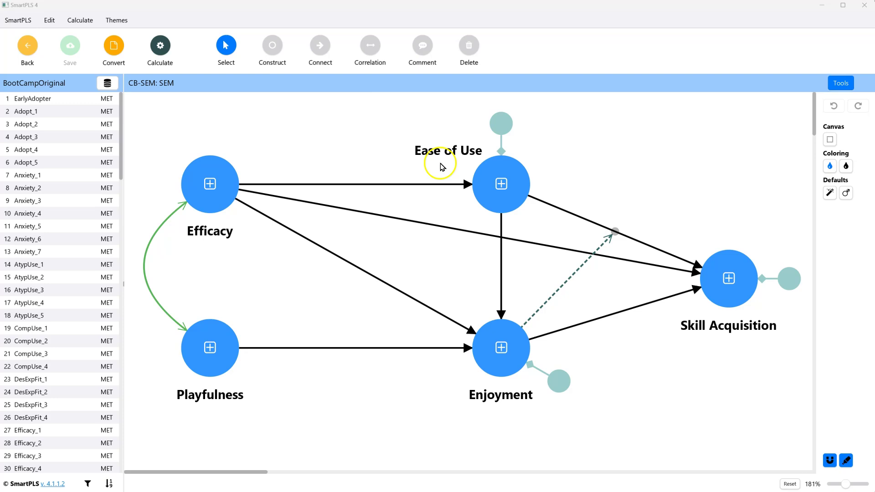
- Delete the dashed moderating arrow from Enjoyment onto the Ease of Use–Skill Acquisition path
{"action": "left_click", "coordinate": [552, 296]}
{"action": "key", "text": "Delete"}
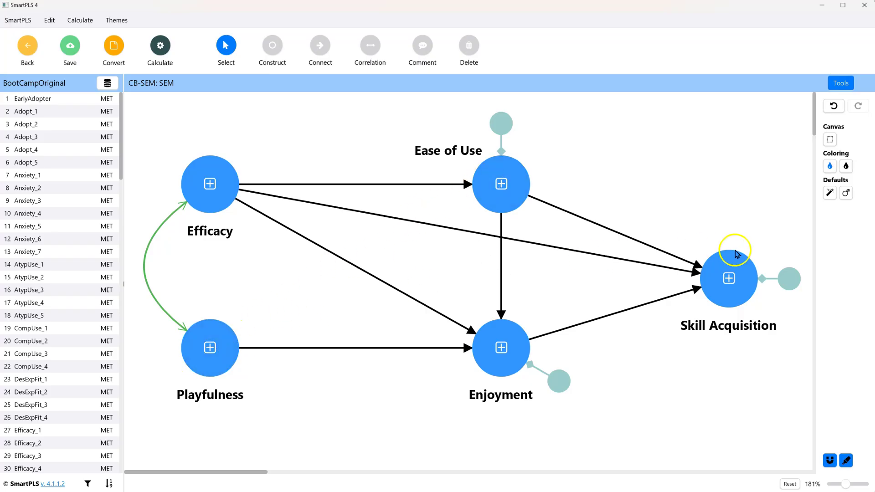
- Run Basic CB-SEM and check model fit: Chi-square 281.458, RMSEA 0.062, SRMR 0.064
{"action": "left_click", "coordinate": [156, 47]}
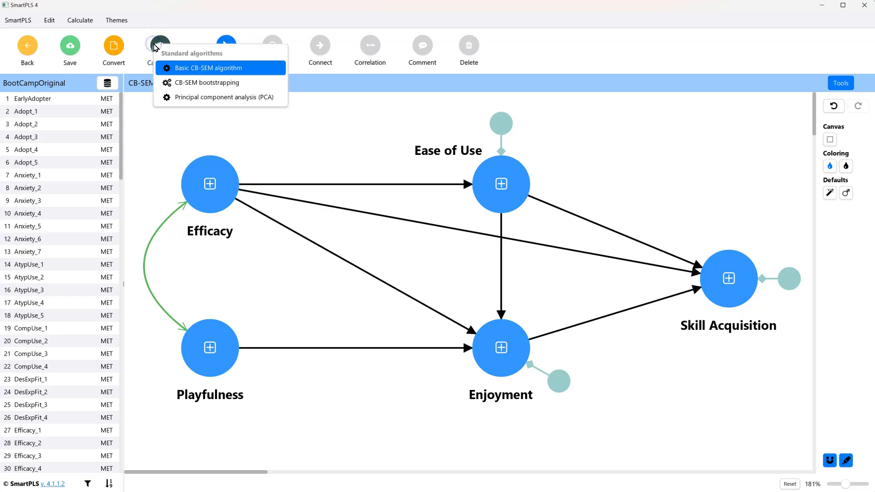
{"action": "left_click", "coordinate": [228, 72]}
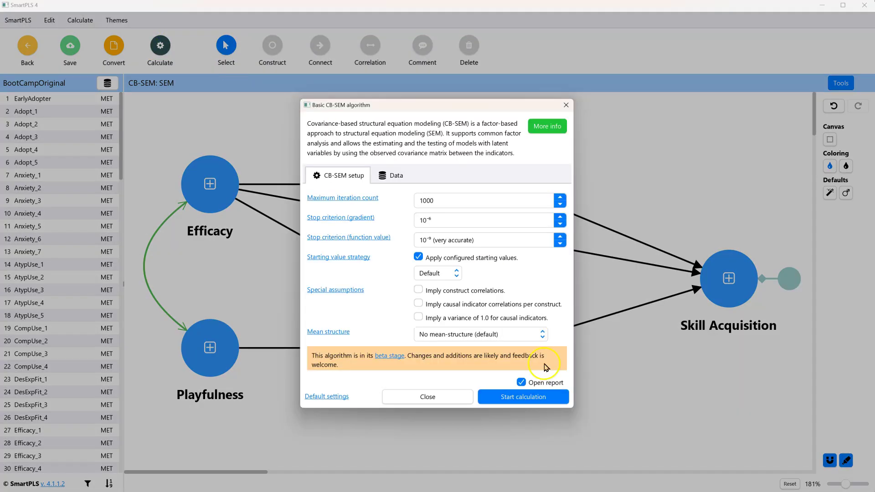
{"action": "left_click", "coordinate": [544, 400]}
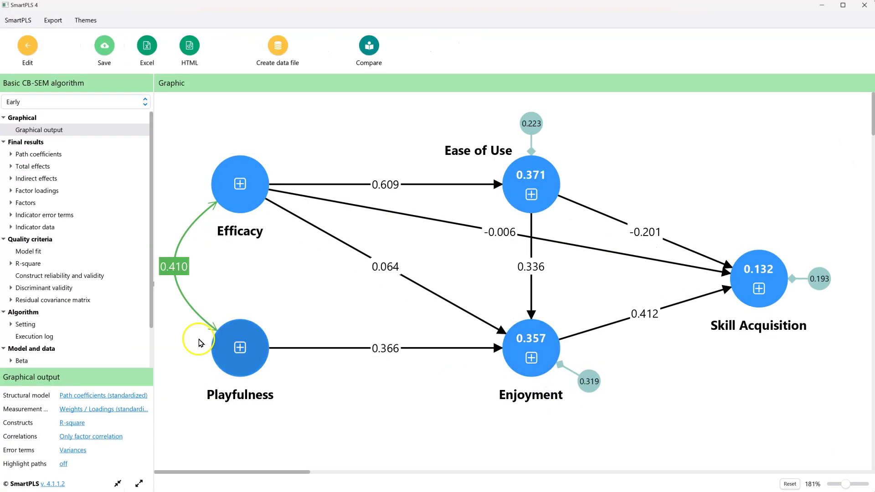
{"action": "left_click", "coordinate": [28, 252]}
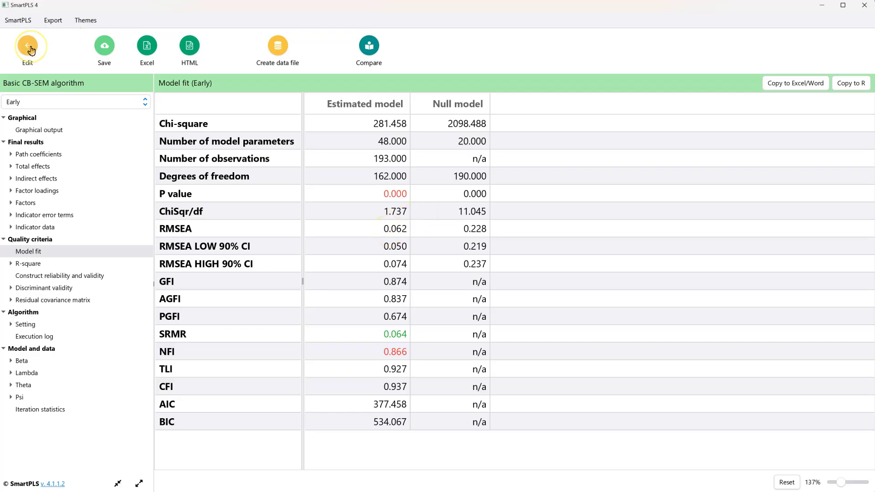
- Show the graphical output and select the 0.609 Efficacy→Ease of Use path
{"action": "left_click", "coordinate": [73, 133]}
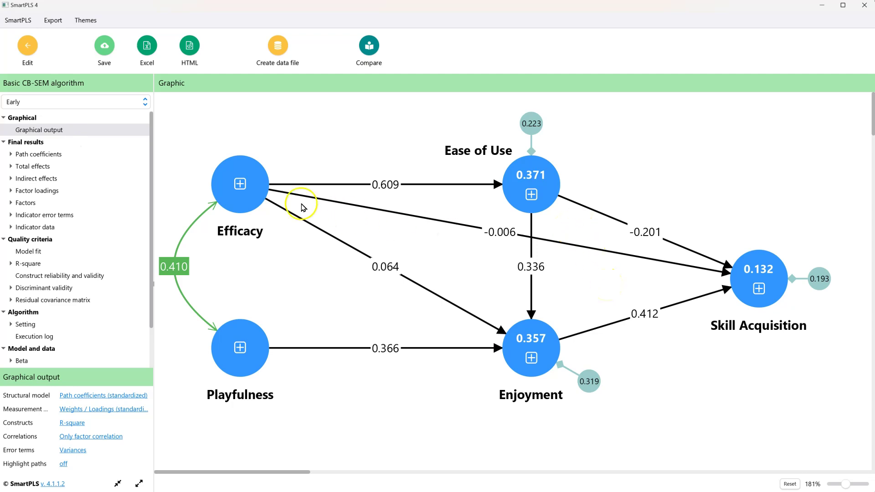
{"action": "mouse_move", "coordinate": [532, 200]}
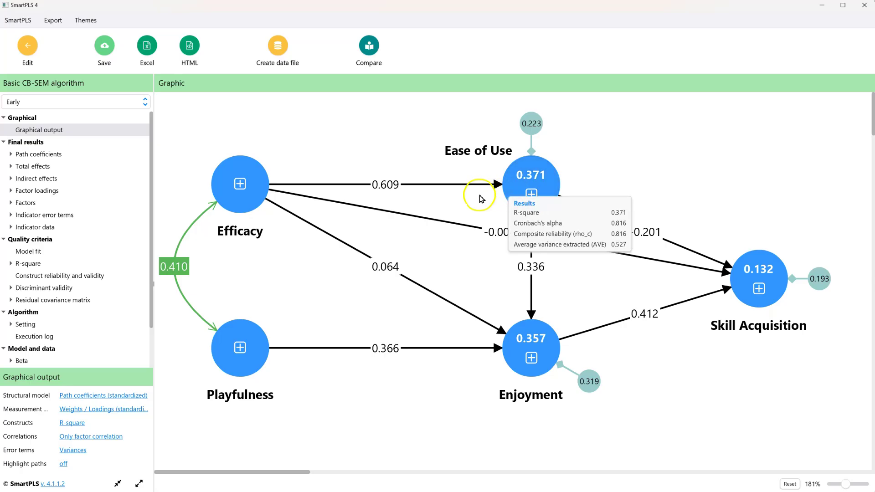
{"action": "left_click", "coordinate": [435, 187]}
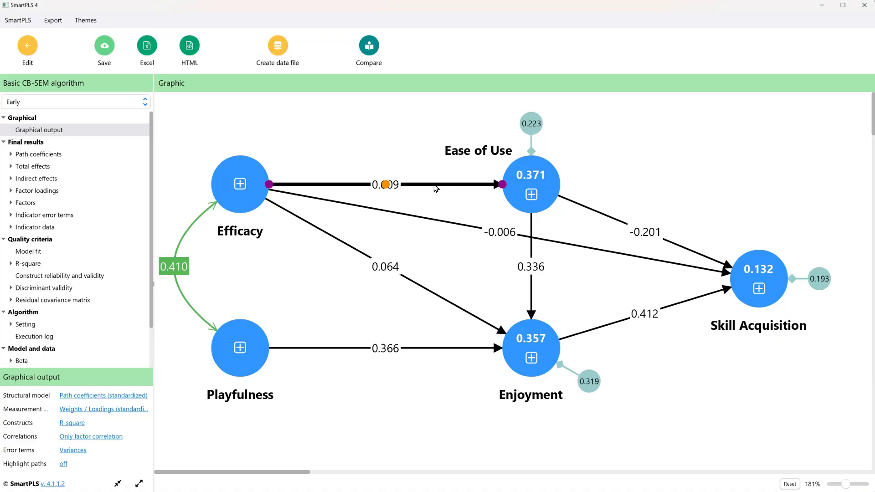
- Return to the model editor and delete the Efficacy→Ease of Use path
{"action": "left_click", "coordinate": [28, 48]}
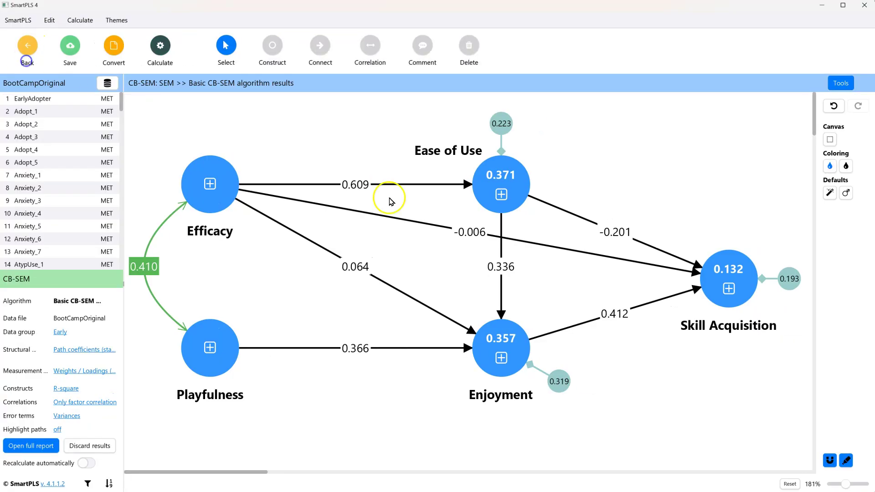
{"action": "left_click", "coordinate": [435, 186]}
{"action": "left_click", "coordinate": [428, 179]}
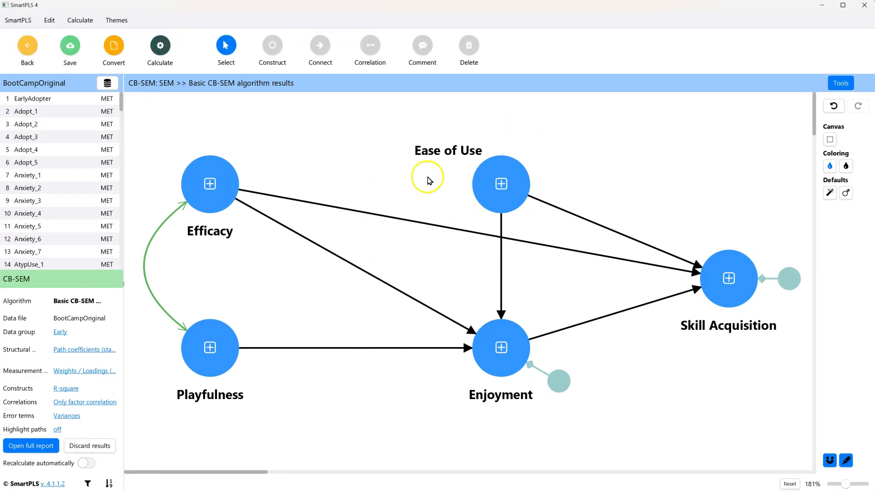
- Re-estimate the revised model with the Basic CB-SEM algorithm
{"action": "left_click", "coordinate": [160, 46]}
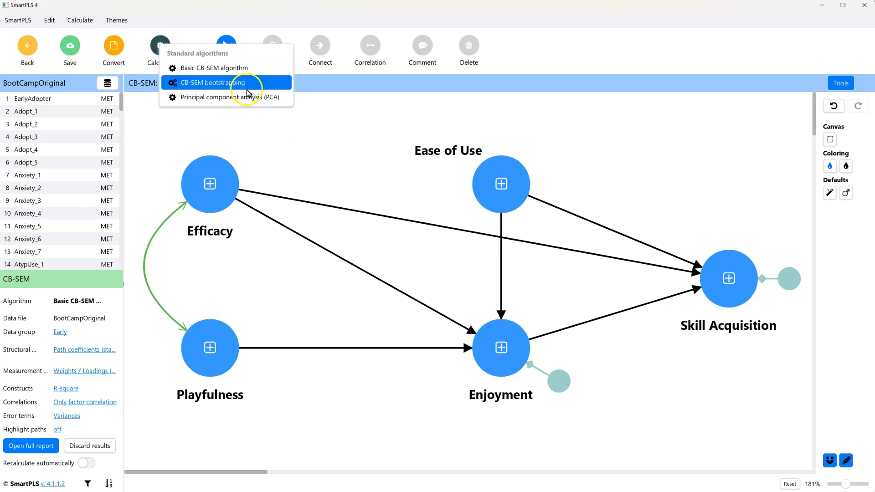
{"action": "left_click", "coordinate": [241, 68]}
{"action": "left_click", "coordinate": [506, 397]}
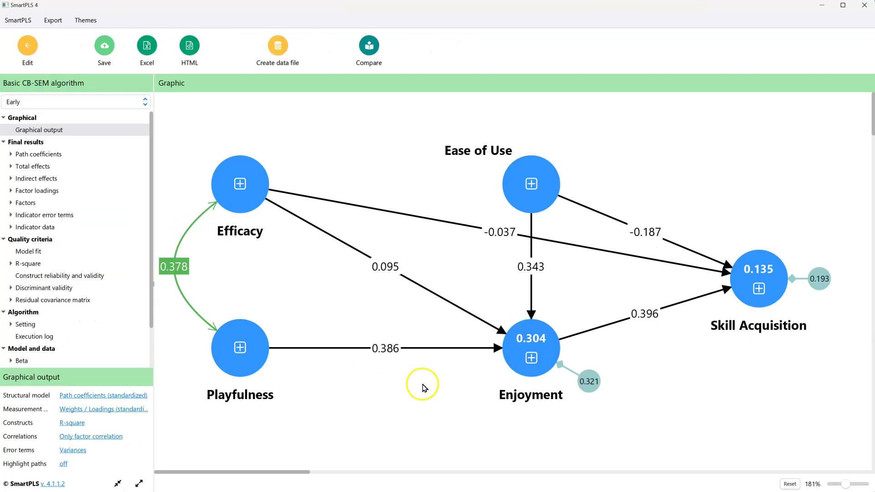
- Review revised model fit (Chi-square 334.023, RMSEA 0.074, SRMR 0.123) and expand the residual covariance matrix
{"action": "left_click", "coordinate": [34, 250]}
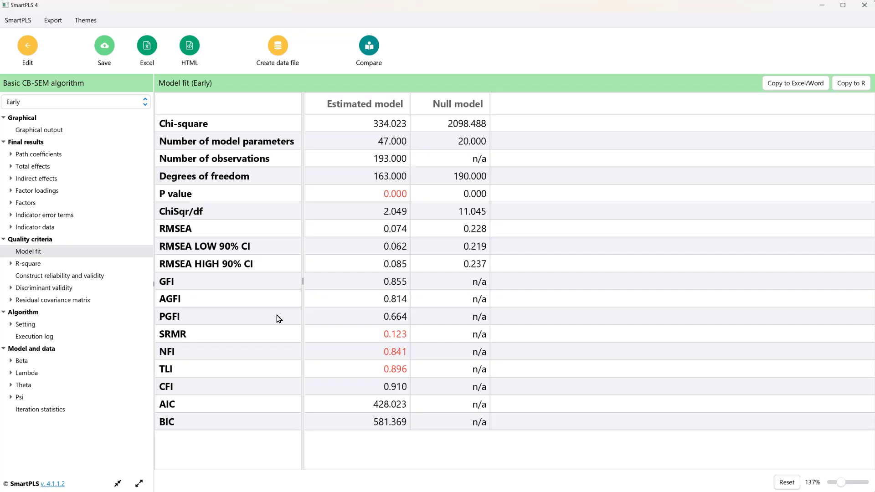
{"action": "left_click", "coordinate": [11, 300]}
- Inspect the standardized residual covariance matrix, then go back to the graphical output
{"action": "left_click", "coordinate": [65, 325]}
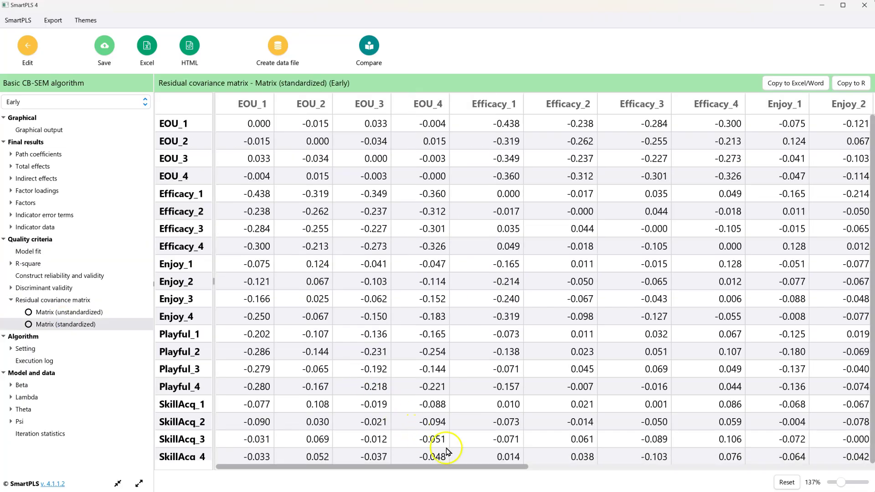
{"action": "left_click", "coordinate": [458, 467]}
{"action": "left_click_drag", "start_coordinate": [458, 467], "coordinate": [303, 462]}
{"action": "left_click", "coordinate": [474, 350]}
{"action": "left_click", "coordinate": [60, 139]}
{"action": "left_click", "coordinate": [57, 131]}
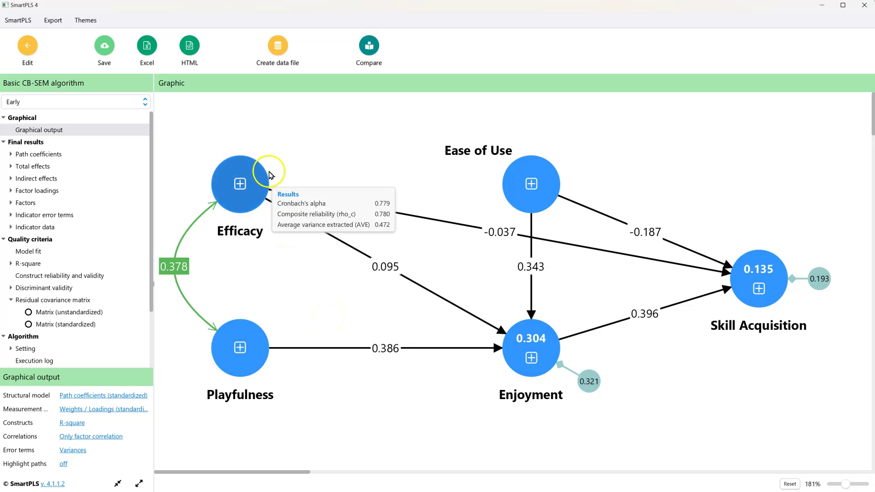
- Draw paths Efficacy→Ease of Use, Playfulness→Ease of Use and Playfulness→Skill Acquisition
{"action": "mouse_move", "coordinate": [524, 181]}
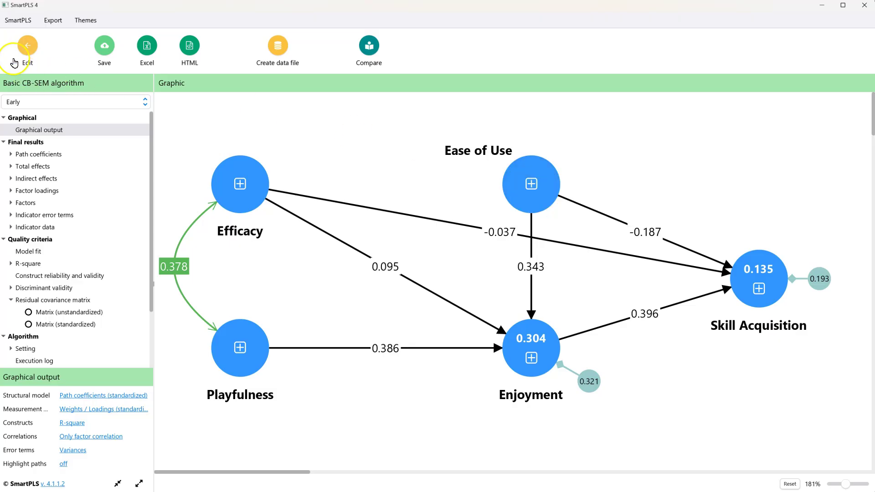
{"action": "left_click", "coordinate": [27, 45]}
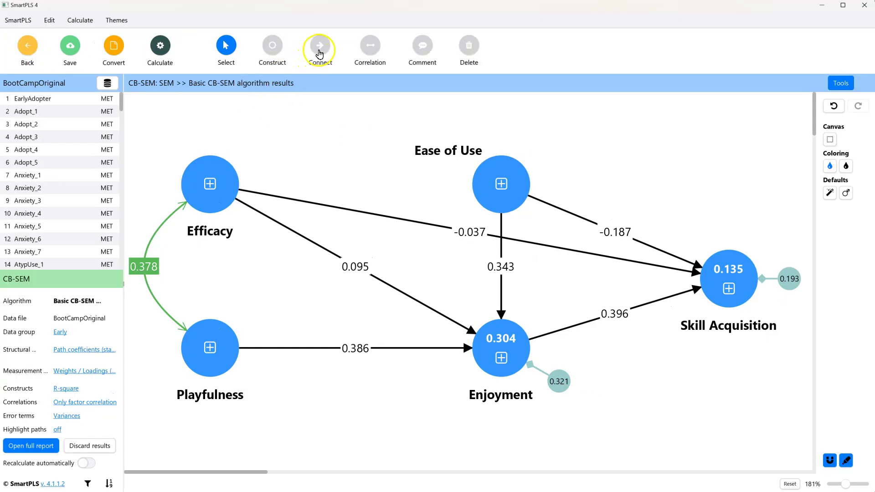
{"action": "left_click", "coordinate": [314, 44]}
{"action": "left_click", "coordinate": [228, 176]}
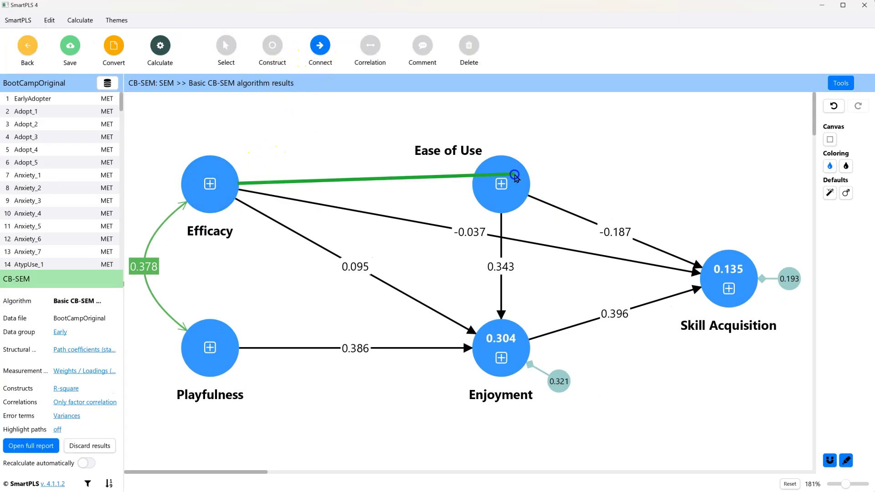
{"action": "left_click", "coordinate": [511, 183]}
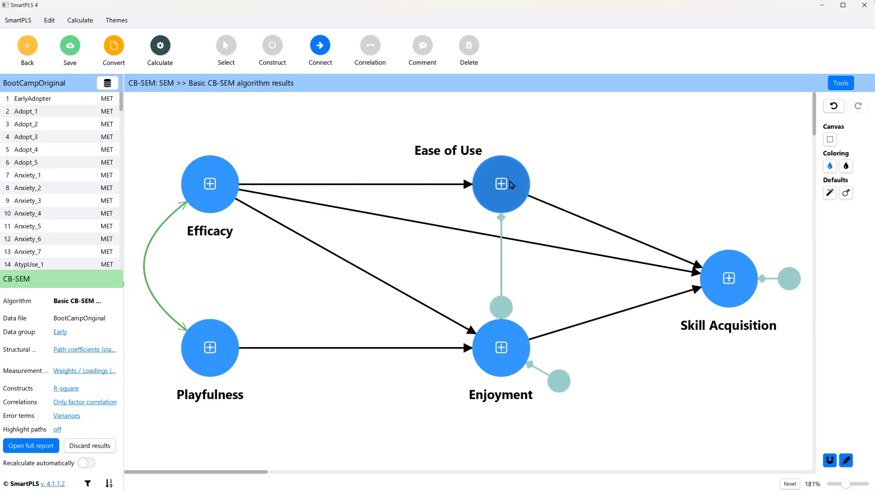
{"action": "left_click", "coordinate": [205, 313]}
{"action": "left_click", "coordinate": [505, 193]}
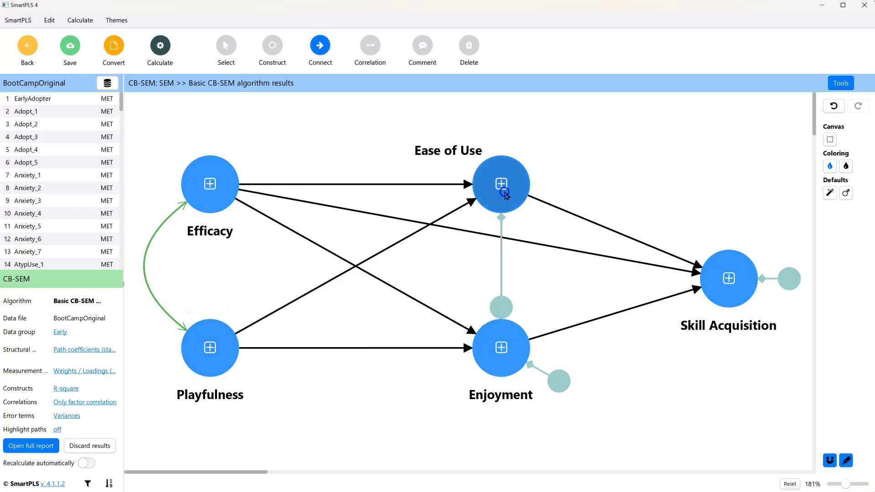
{"action": "left_click", "coordinate": [224, 323]}
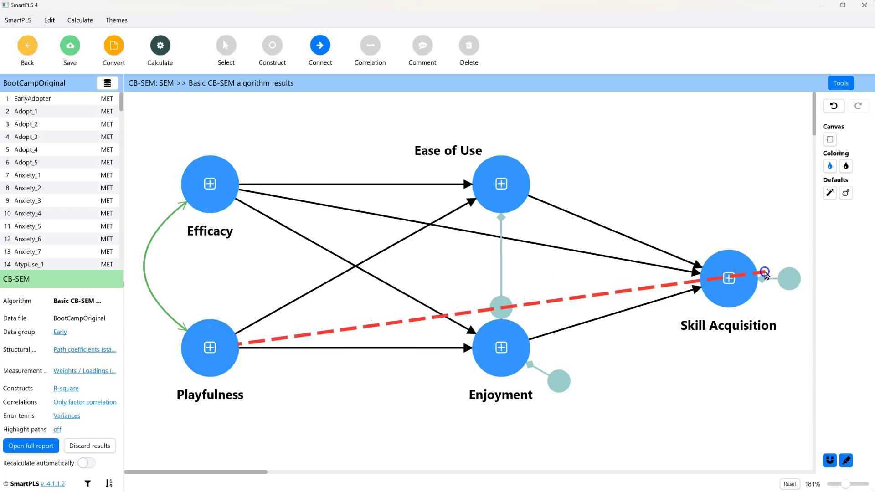
{"action": "left_click", "coordinate": [765, 273]}
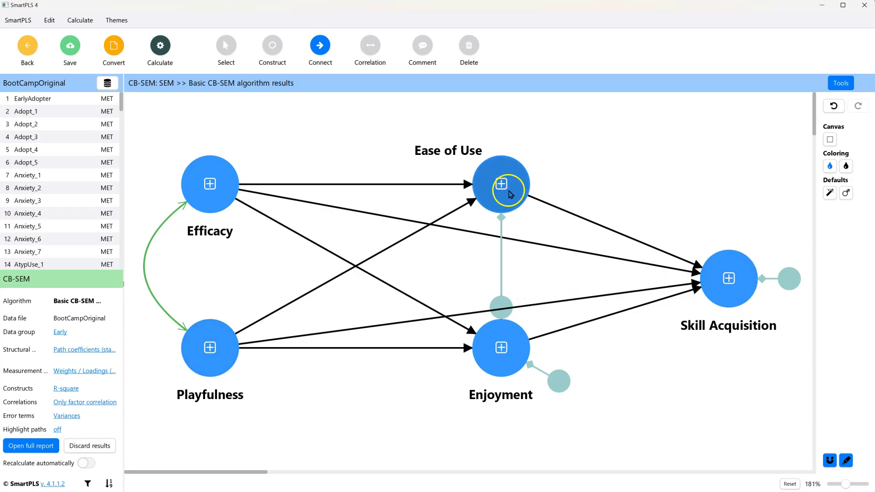
- Move Ease of Use's error term above the construct
{"action": "key", "text": "Escape"}
{"action": "left_click_drag", "start_coordinate": [504, 305], "coordinate": [565, 117]}
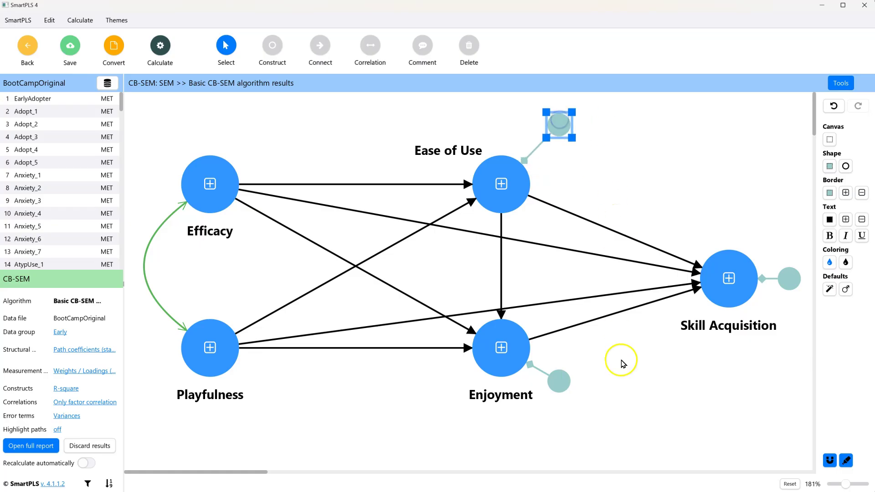
{"action": "left_click", "coordinate": [619, 314]}
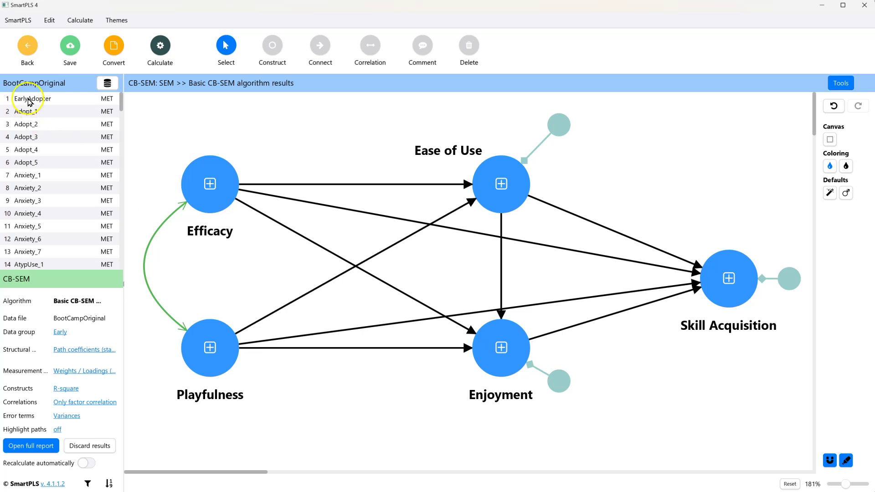
- Re-run Basic CB-SEM on the expanded model: chi-square 278.858, RMSEA 0.062, SRMR 0.062, CFI 0.938
{"action": "left_click", "coordinate": [160, 46]}
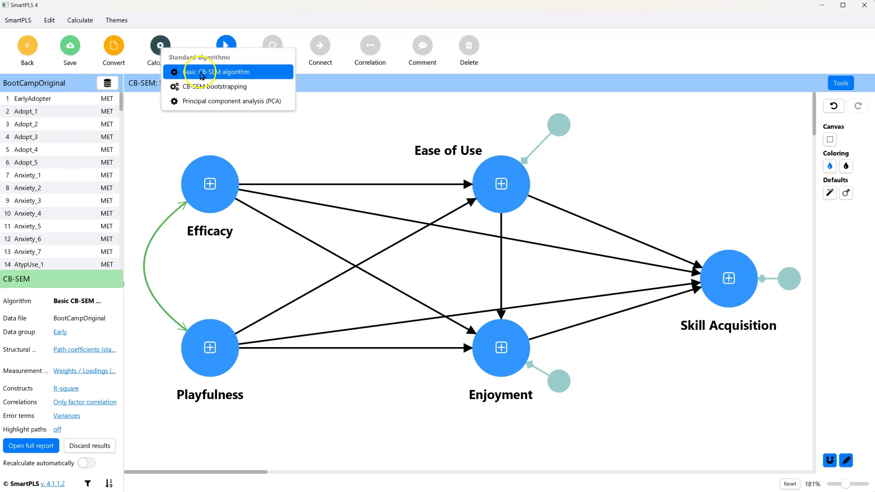
{"action": "left_click", "coordinate": [205, 72]}
{"action": "left_click", "coordinate": [541, 397]}
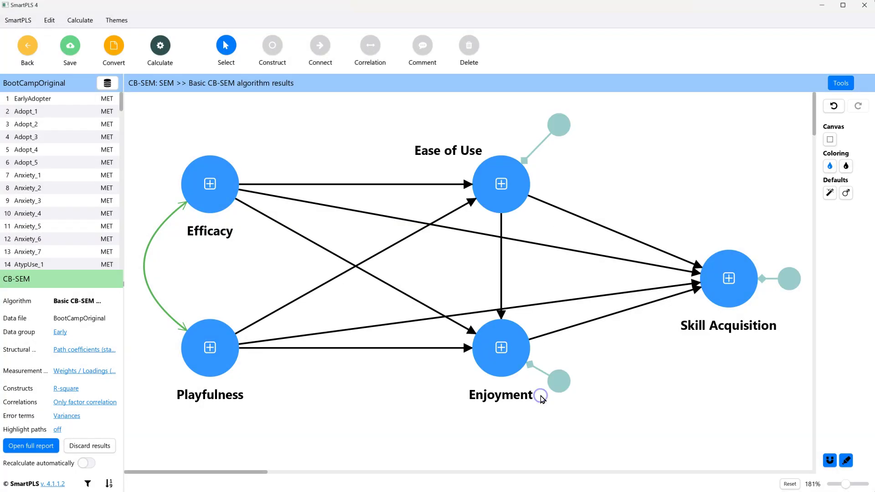
{"action": "left_click", "coordinate": [33, 253]}
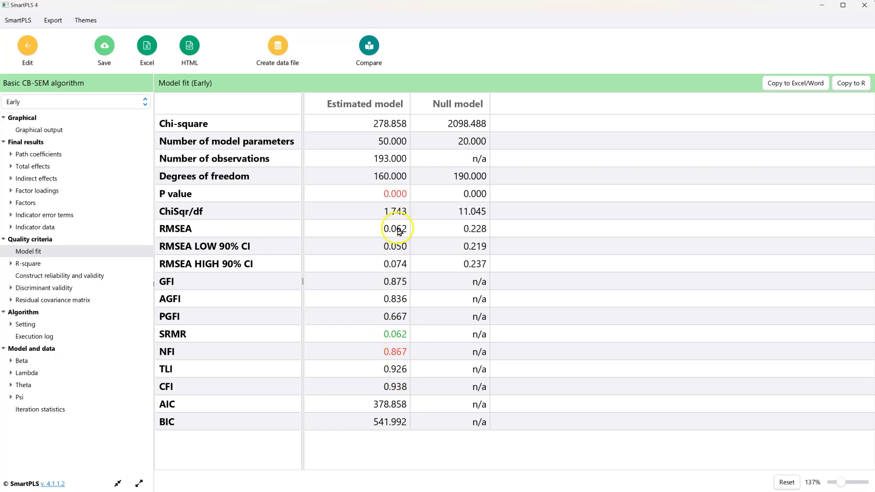
- Display the expanded model's path diagram, with Efficacy→Ease of Use 0.544 and Ease of Use R² 0.368
{"action": "left_click", "coordinate": [59, 129]}
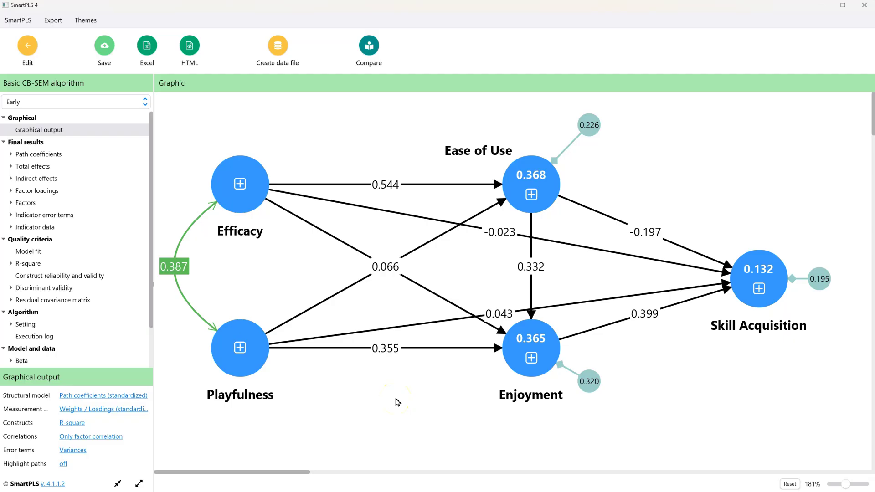
{"action": "left_click", "coordinate": [514, 402]}
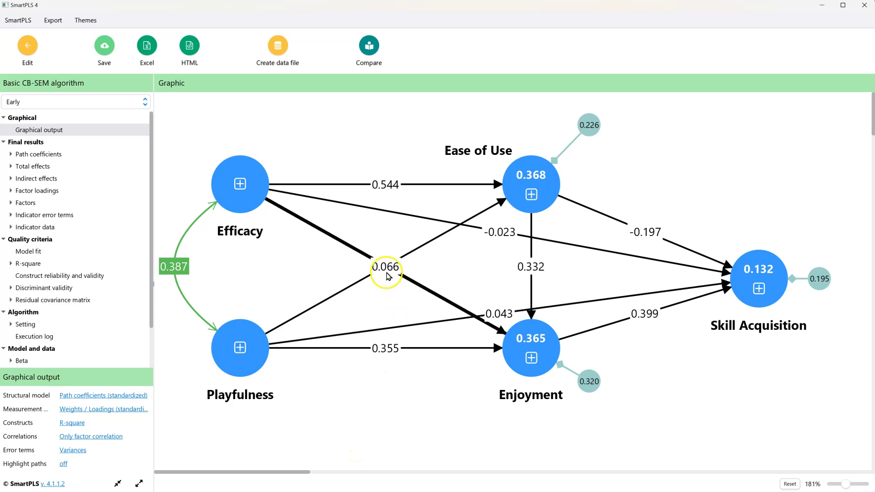
- Drag the 0.066 Efficacy→Enjoyment label clear of the 0.132 Playfulness→Ease of Use coefficient
{"action": "left_click_drag", "start_coordinate": [385, 272], "coordinate": [351, 247]}
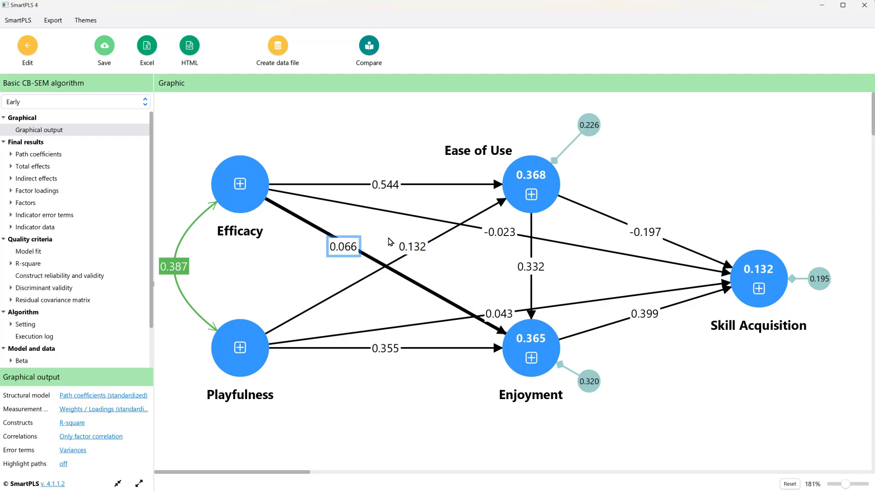
{"action": "left_click", "coordinate": [426, 207]}
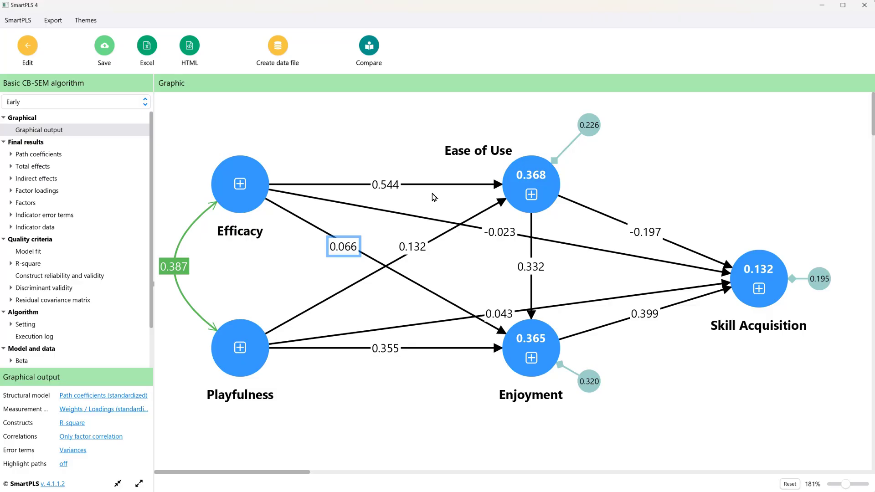
{"action": "left_click", "coordinate": [424, 230]}
{"action": "left_click", "coordinate": [501, 194]}
{"action": "mouse_move", "coordinate": [513, 191]}
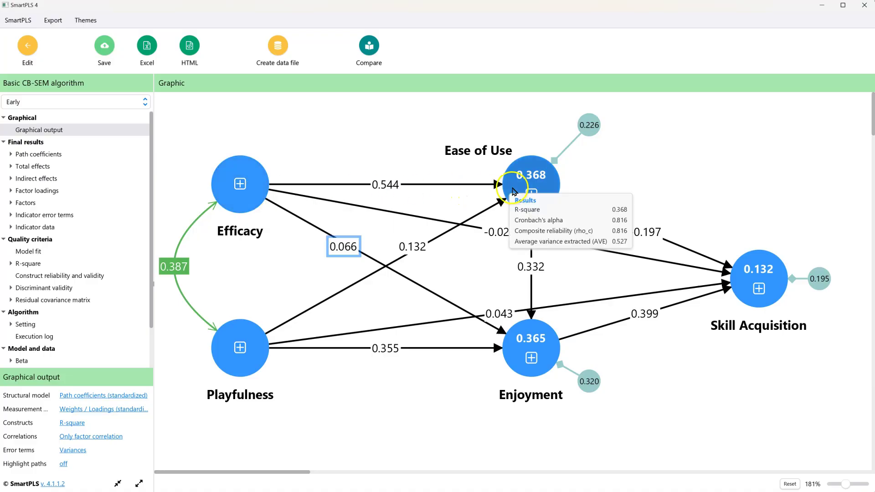
{"action": "left_click", "coordinate": [456, 196]}
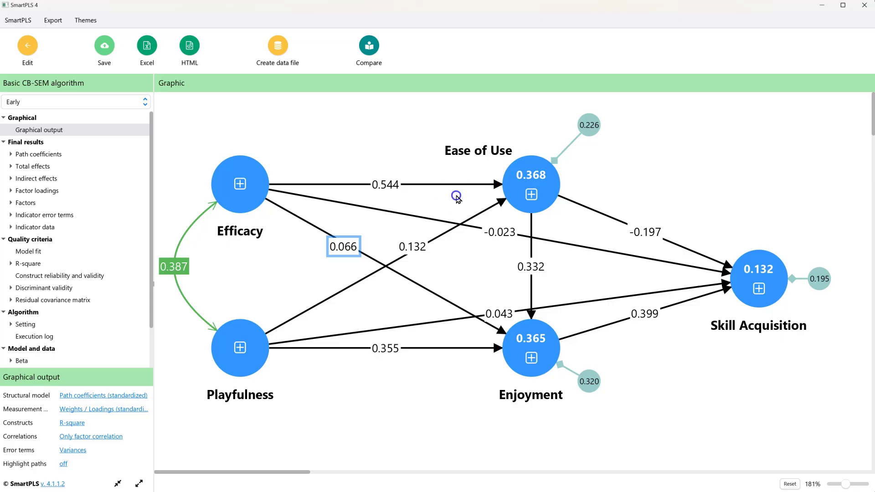